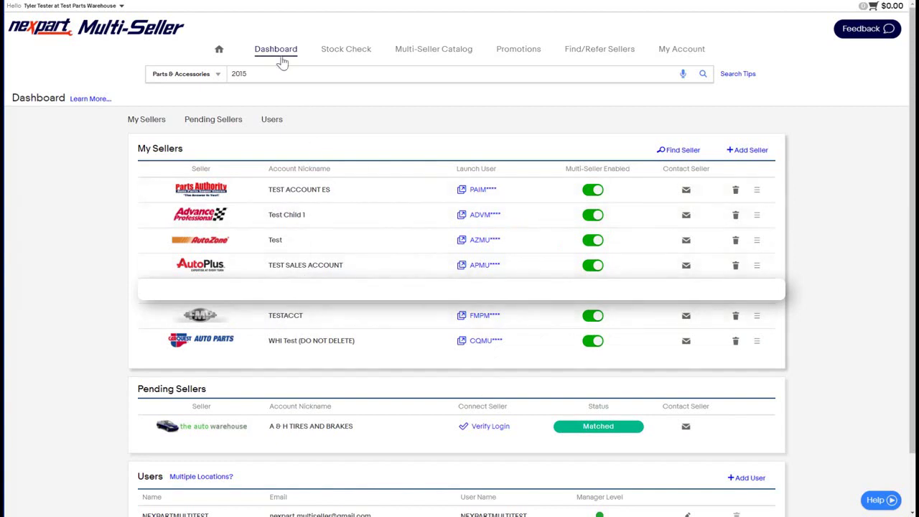
- Enter '2015 ford f 150' in the parts search and preview the 2015 F-150 engine suggestions
mouse_move(348, 53)
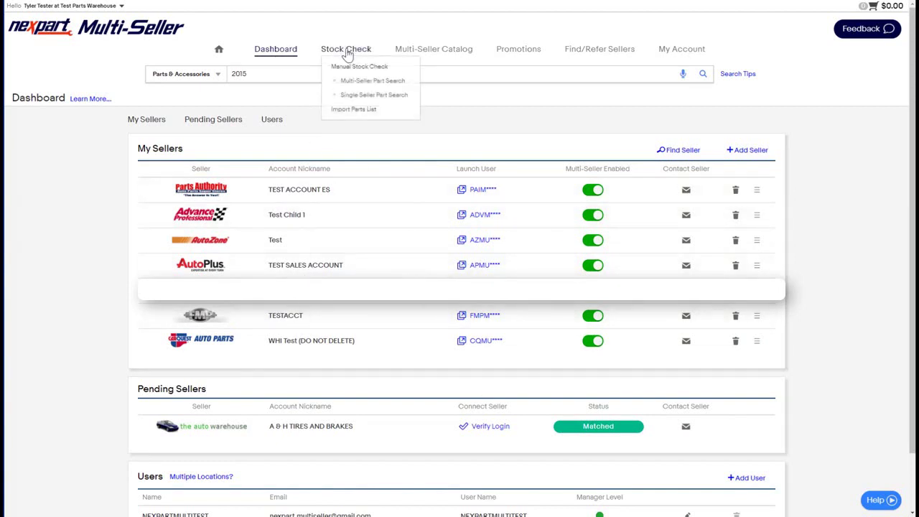
mouse_move(418, 50)
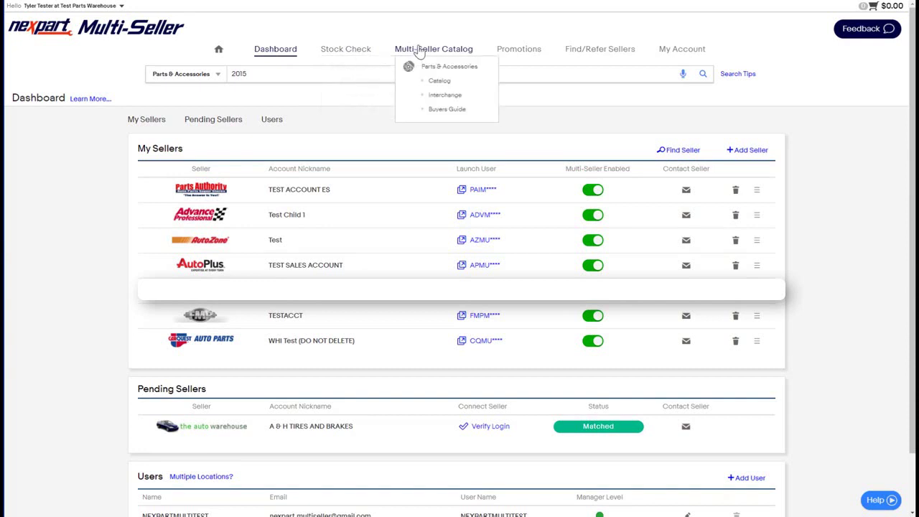
left_click(330, 75)
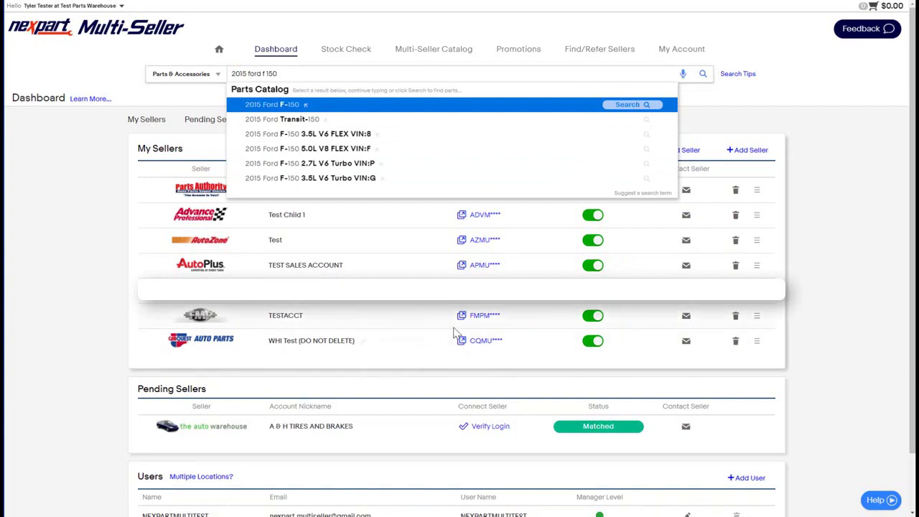
left_click(831, 284)
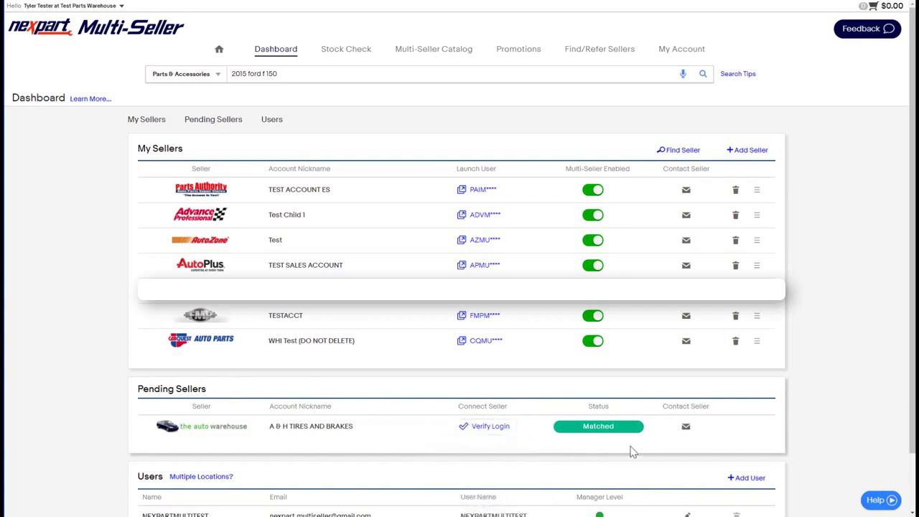
- Verify the pending auto warehouse seller's login with its username and password, then confirm success
mouse_move(605, 429)
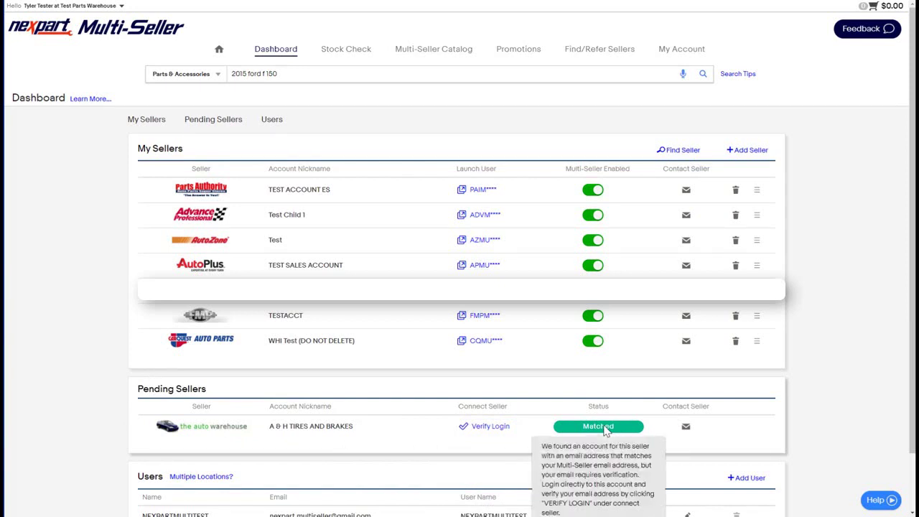
left_click(486, 429)
left_click(471, 232)
type("stsmultitest")
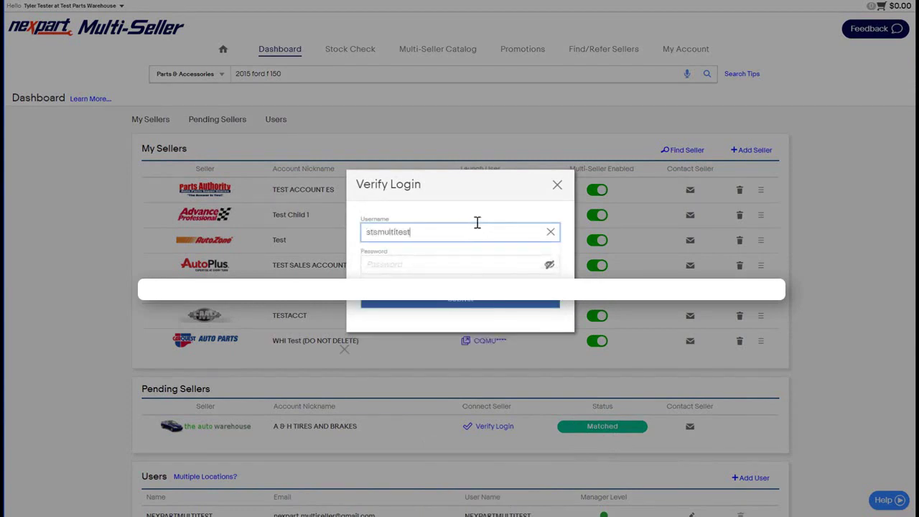
key("Tab")
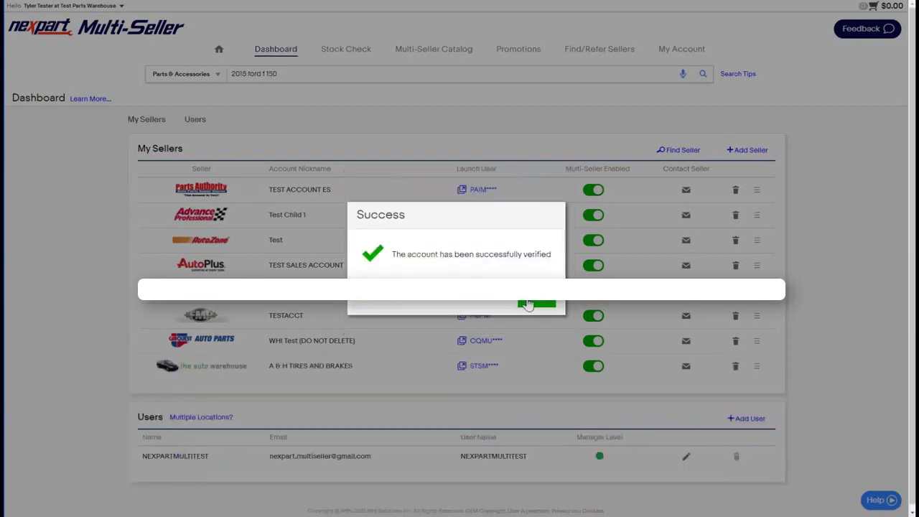
left_click(528, 305)
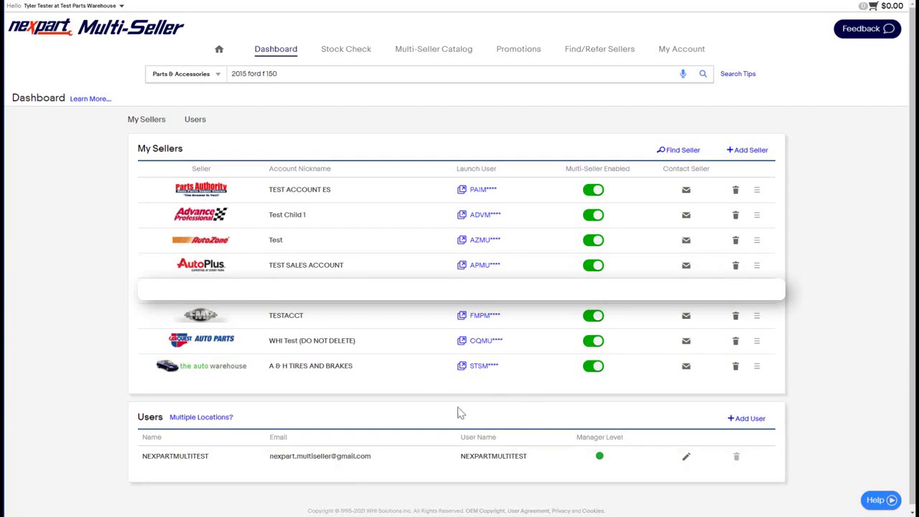
- Add ABC Motors as a seller by submitting its account username and password
left_click(743, 152)
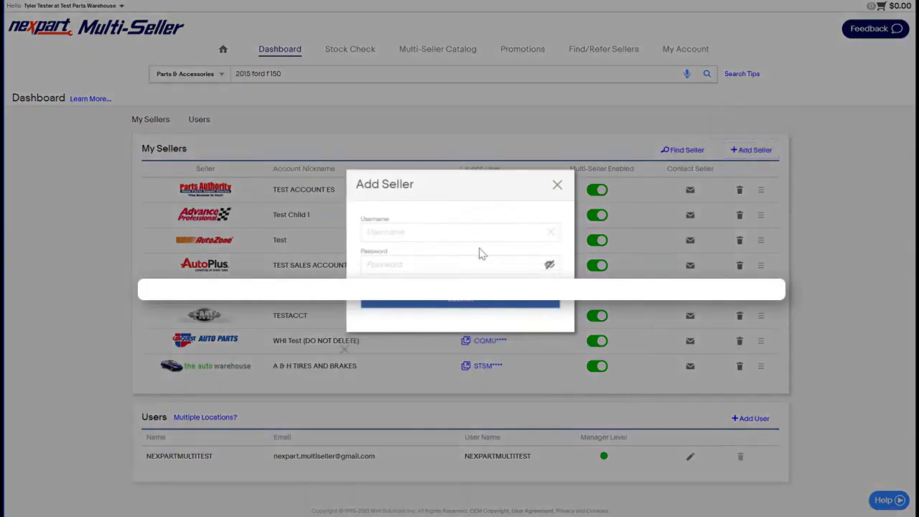
left_click(444, 233)
type("FMDMULTITEST1")
left_click(416, 265)
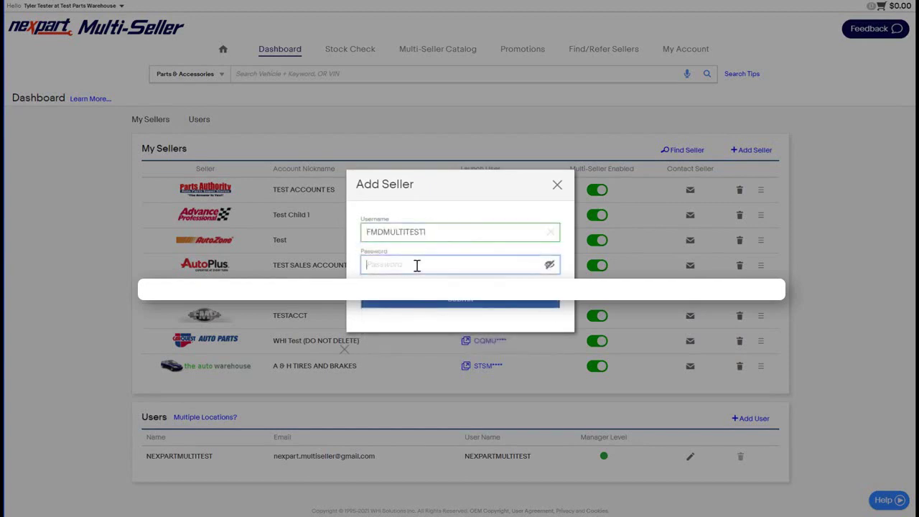
type("•••••••")
left_click(488, 300)
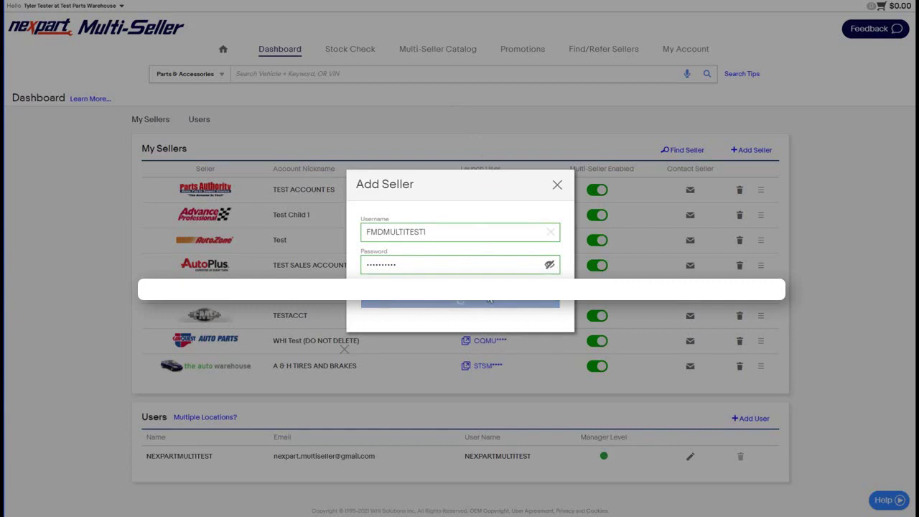
left_click(531, 304)
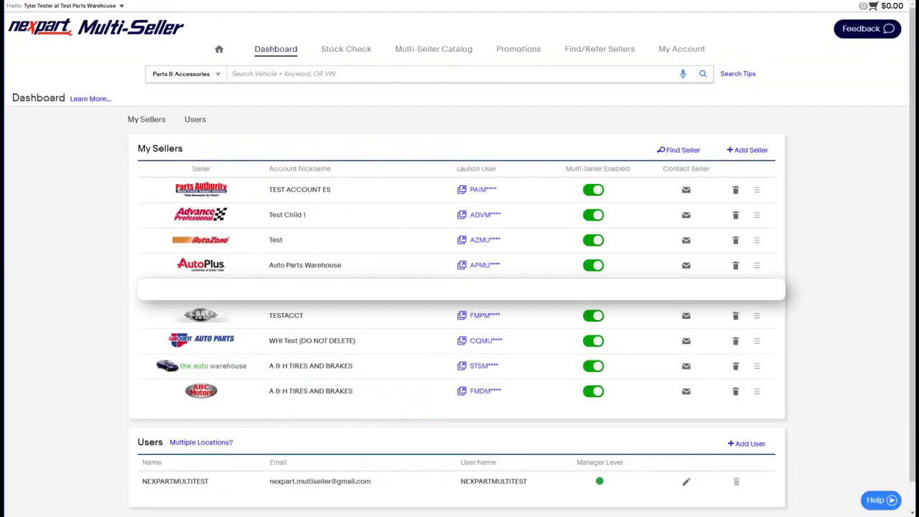
- Drag O'Reilly Auto Parts up to second place, directly beneath Parts Authority
mouse_move(426, 55)
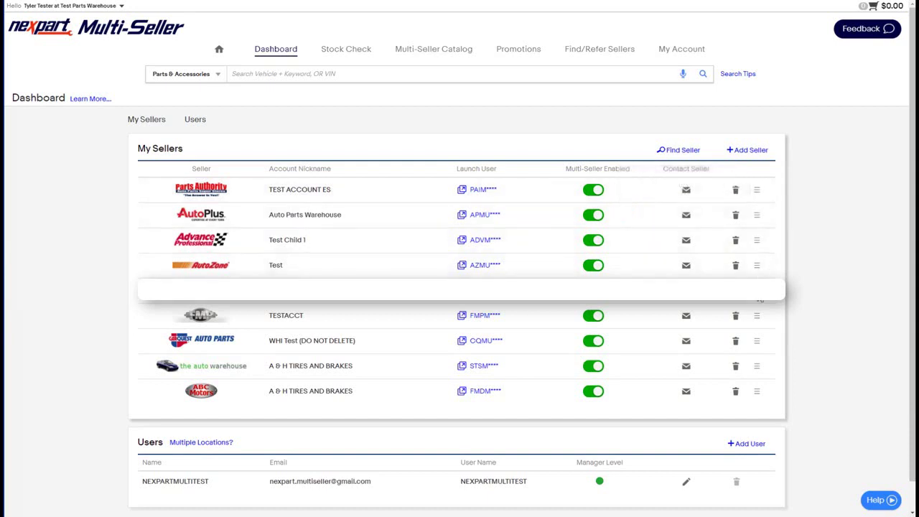
left_click_drag(758, 276, 758, 245)
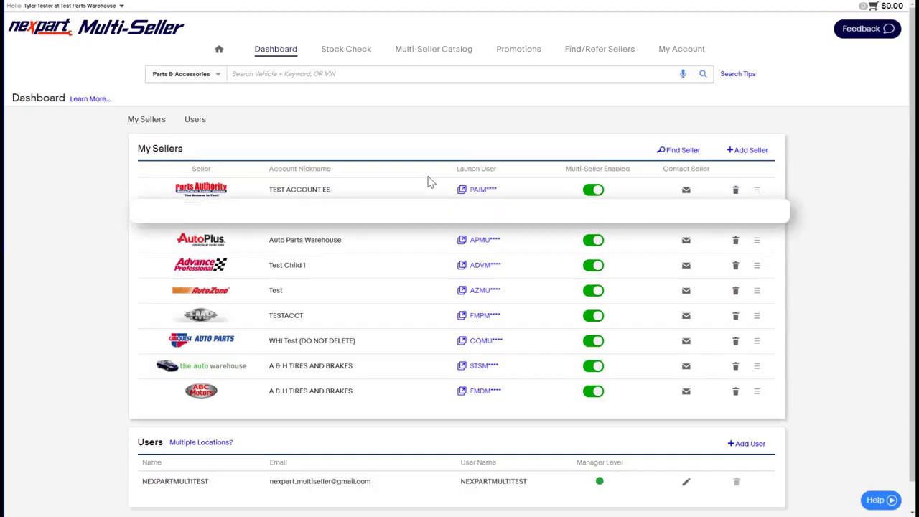
mouse_move(424, 54)
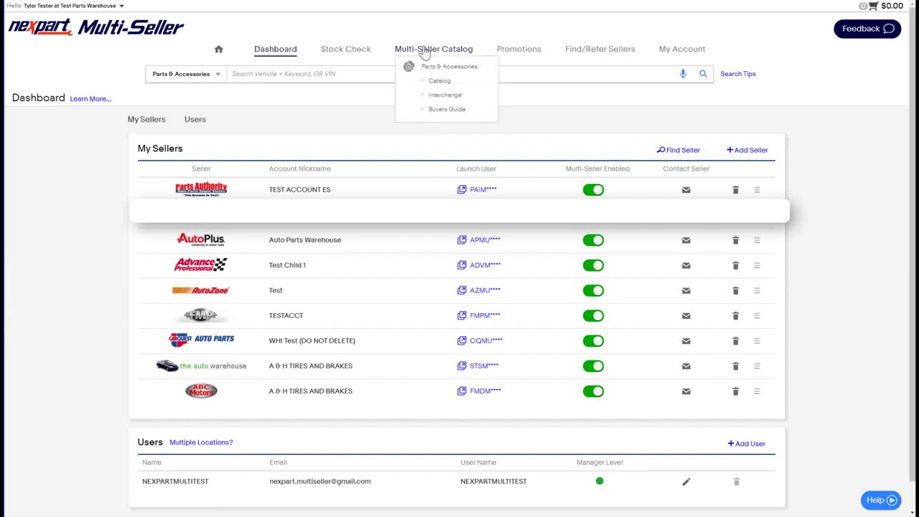
- Search air filters for the 2015 Ford F-150 3.5L V6 FLEX VIN:8
left_click(361, 78)
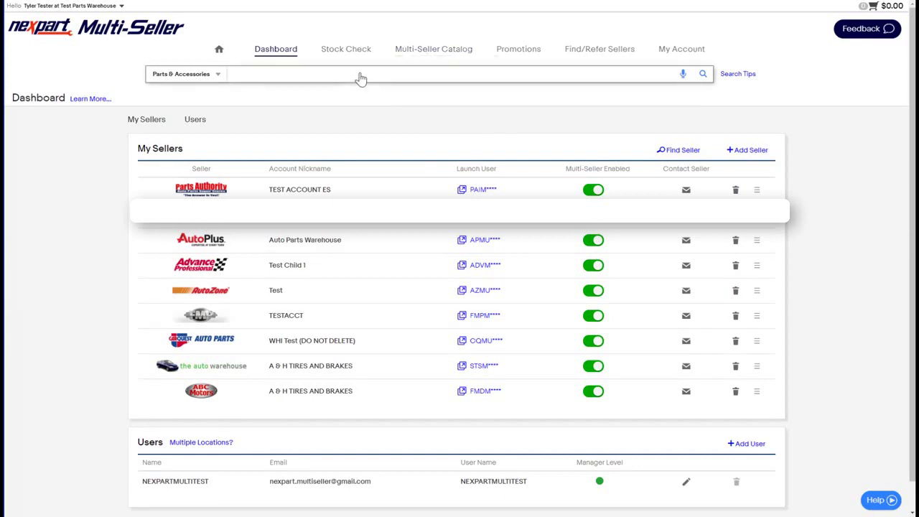
type("2015 Ford F-150 3.5L V6 FLEX VIN:8 air filter")
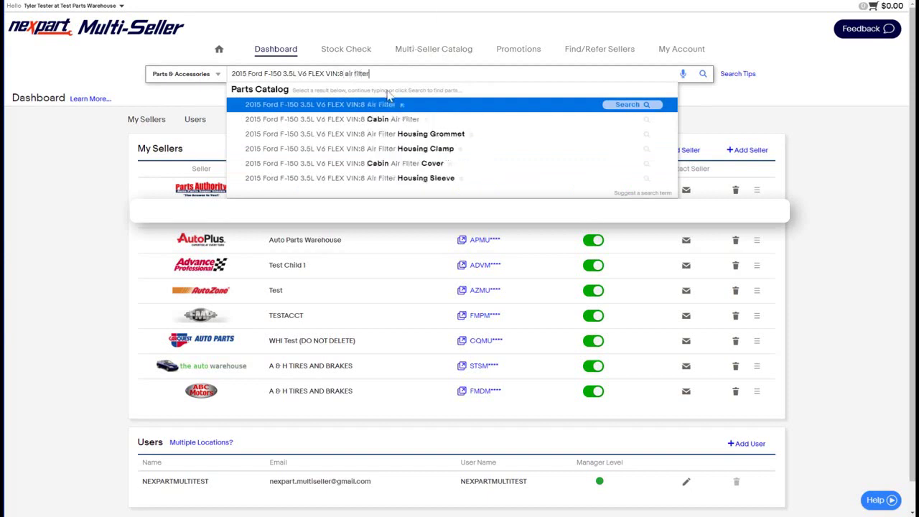
left_click(381, 106)
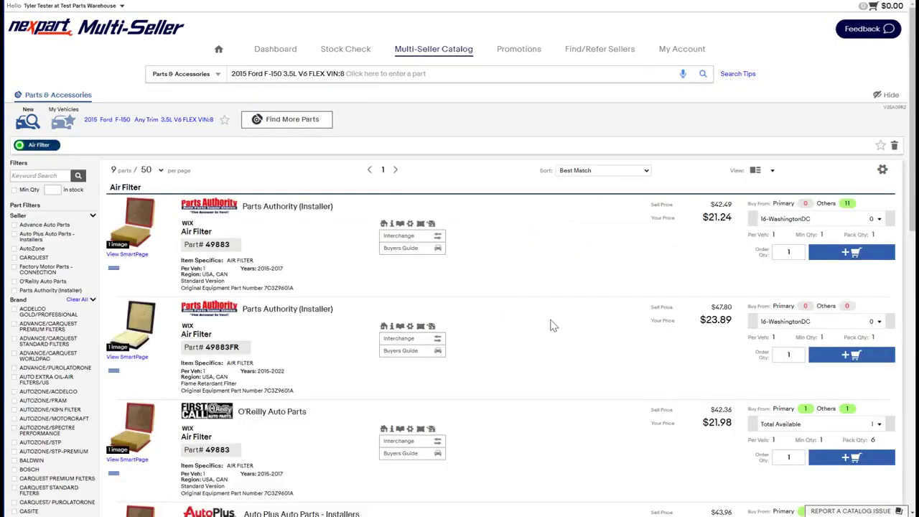
- Add the Parts Authority and O'Reilly 49883 air filters to the cart, totaling $21.98
scroll(548, 334, "down", 5)
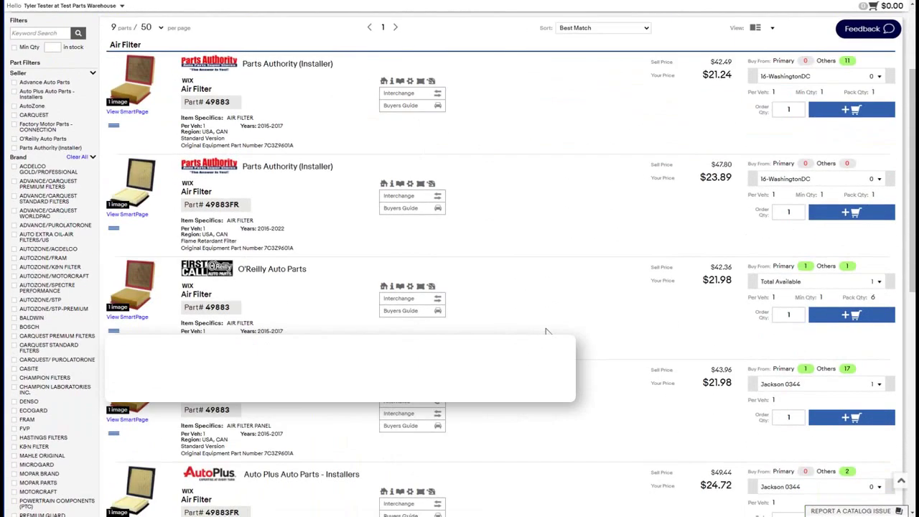
scroll(545, 335, "down", 1)
scroll(543, 336, "up", 6)
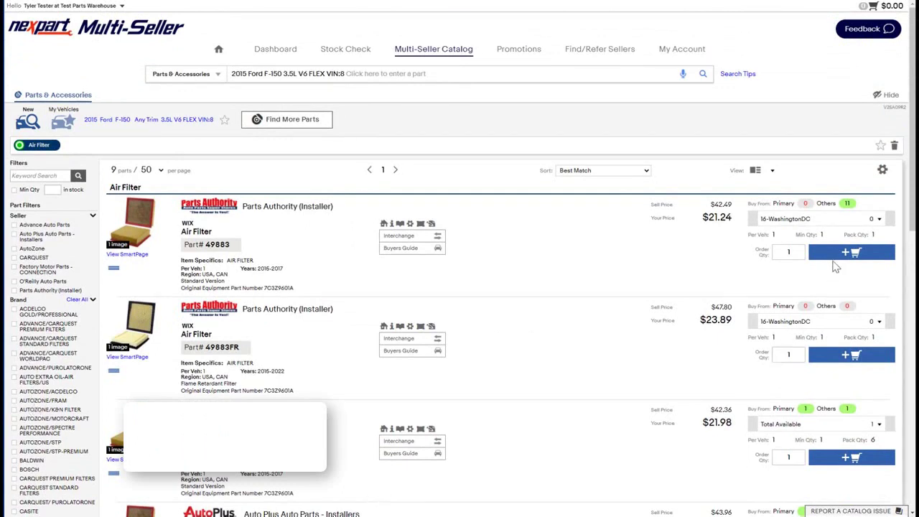
left_click(838, 255)
left_click(852, 458)
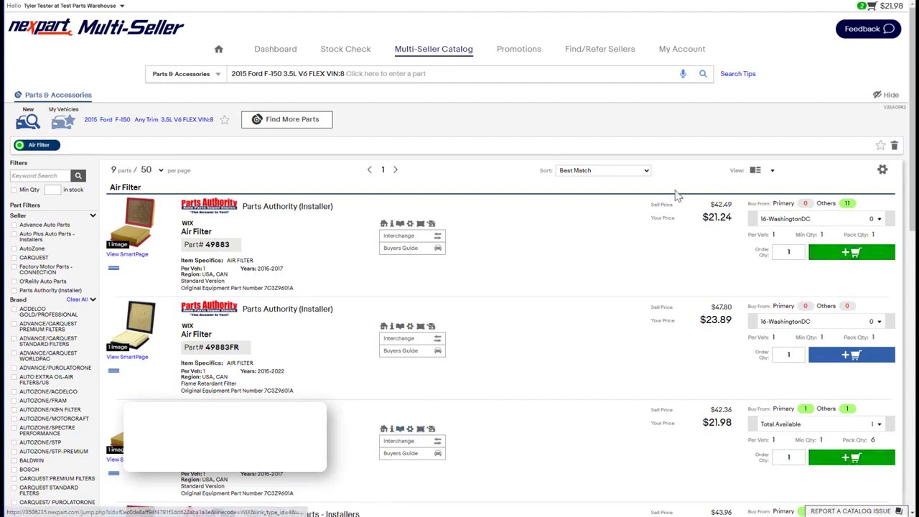
mouse_move(889, 11)
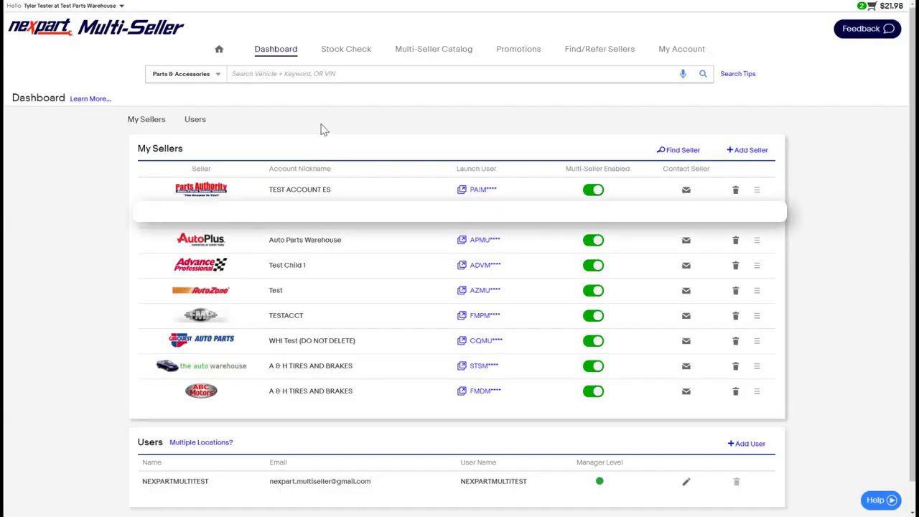
- Start a Single Seller Part Search stock check with AutoZone as the vendor
left_click(340, 54)
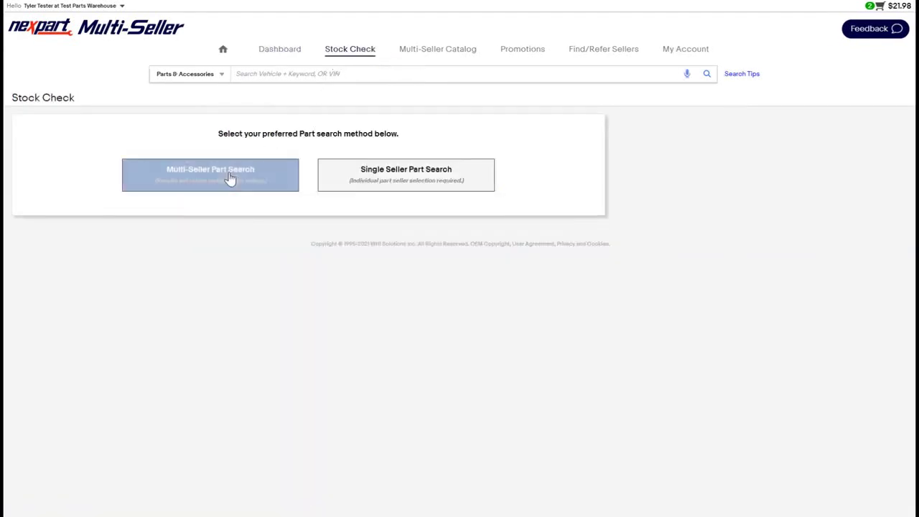
left_click(415, 183)
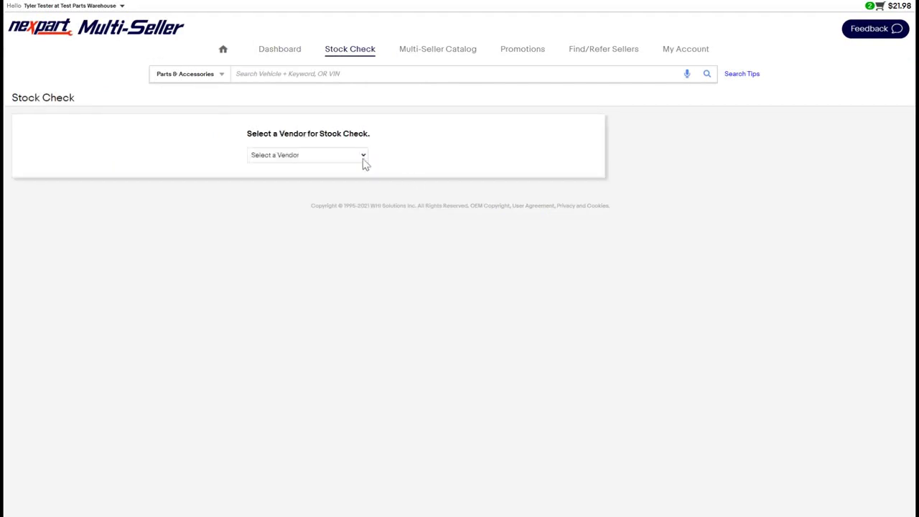
left_click(349, 157)
left_click(344, 213)
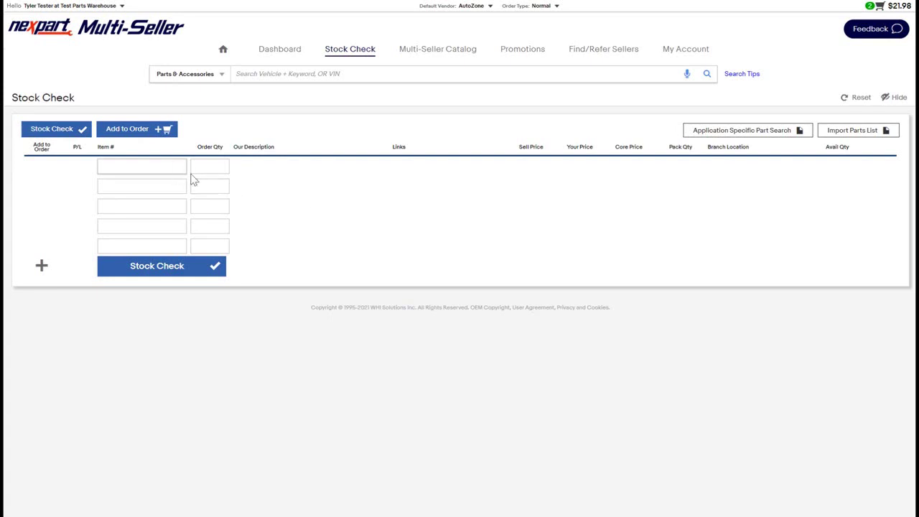
- Run a Multi-Seller Part Search for 51515 with brand WIX and part type Engine Oil Filter
left_click(336, 62)
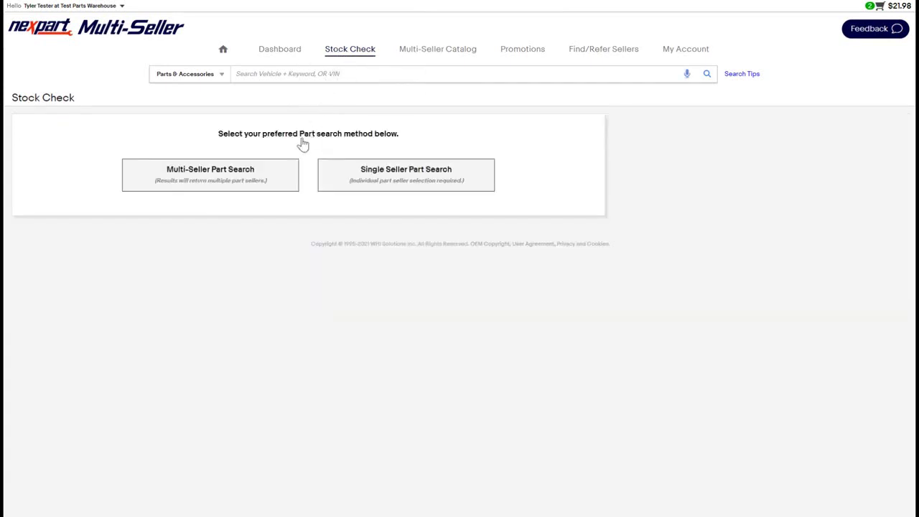
left_click(232, 181)
type("51515")
left_click(136, 185)
left_click(194, 185)
scroll(160, 287, "down", 3)
left_click(147, 207)
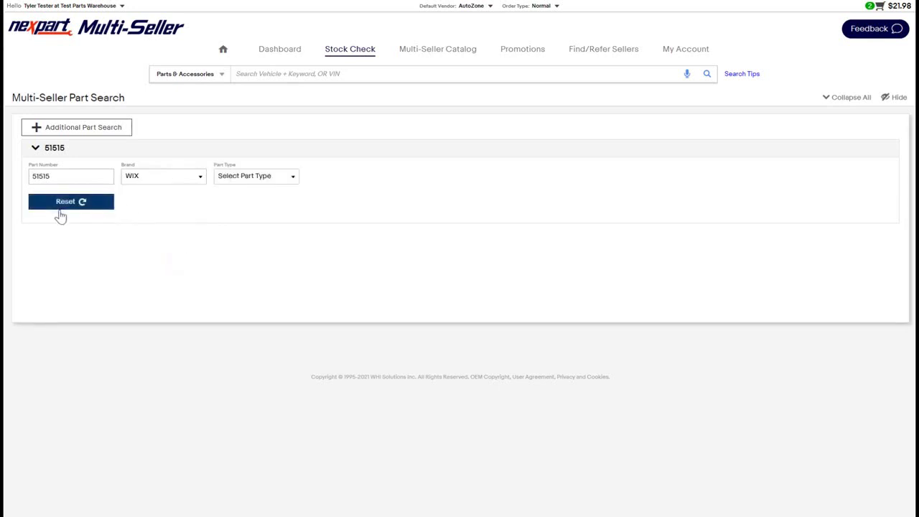
left_click(292, 177)
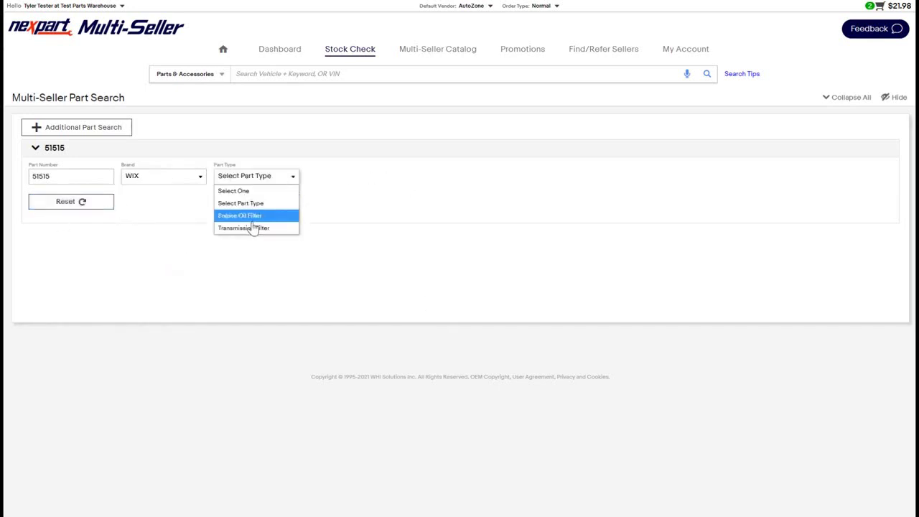
left_click(251, 217)
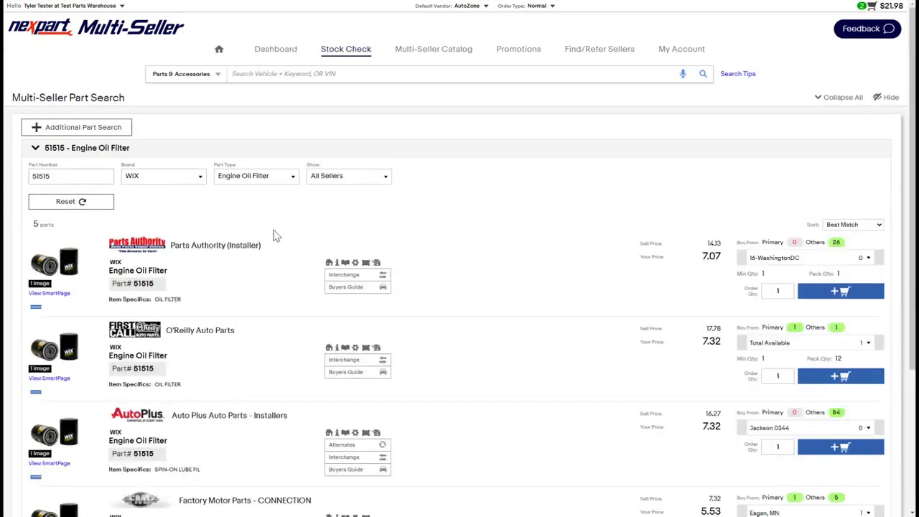
- Add a 7.32 WIX 51515 oil filter to the cart, bringing it to $29.30
scroll(459, 267, "down", 2)
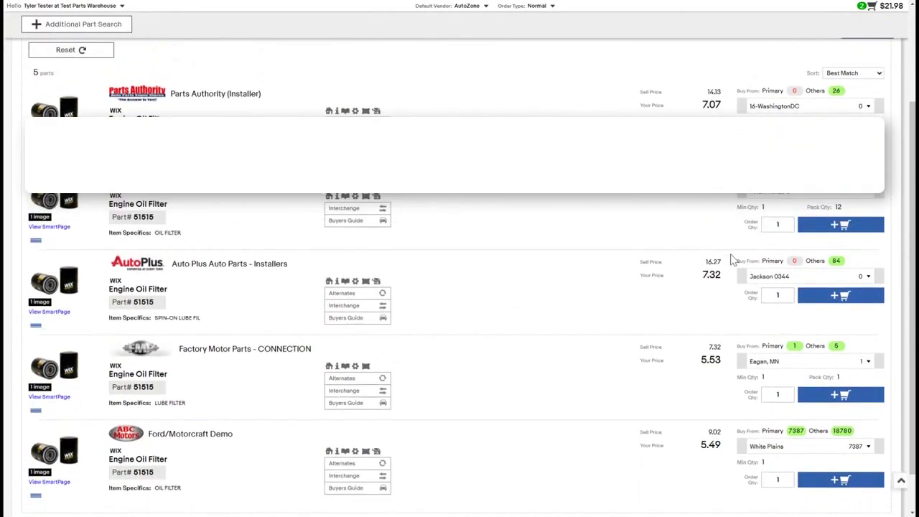
left_click(849, 230)
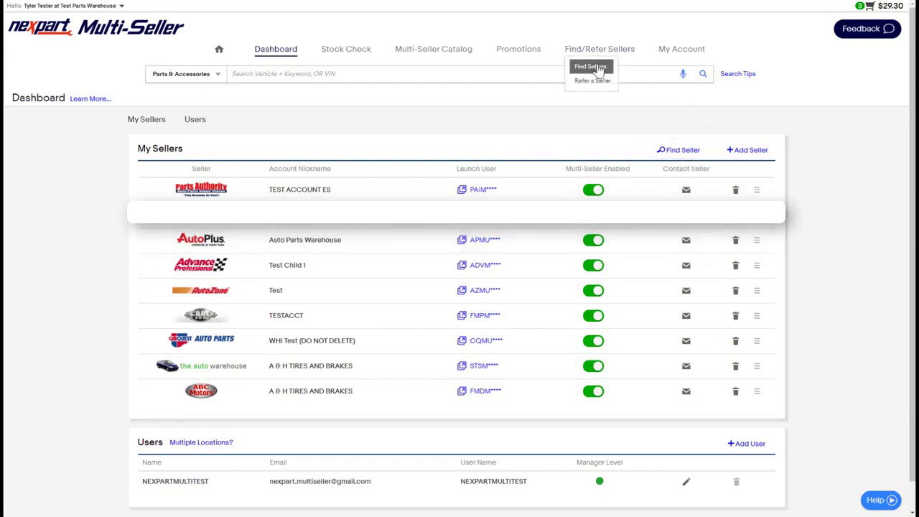
- Request a new account with the AutoNation OE/AM Site seller from Find Sellers
left_click(597, 67)
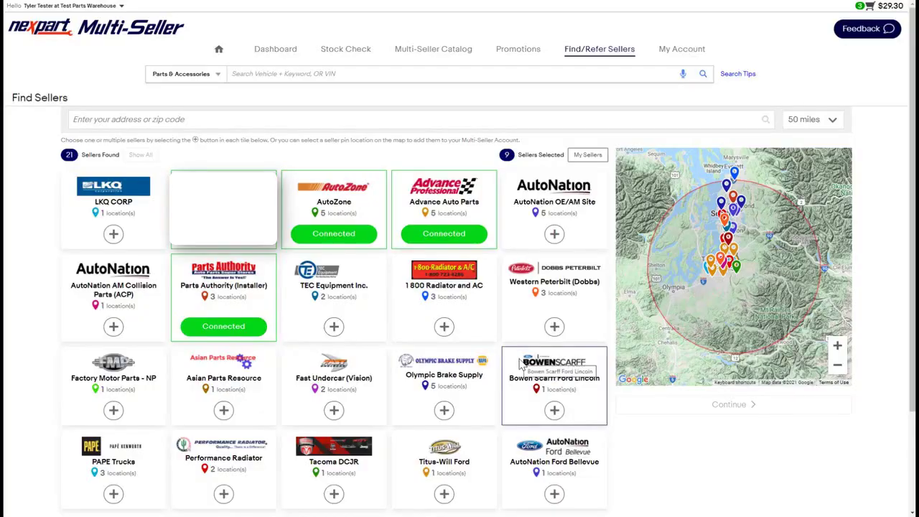
left_click(554, 234)
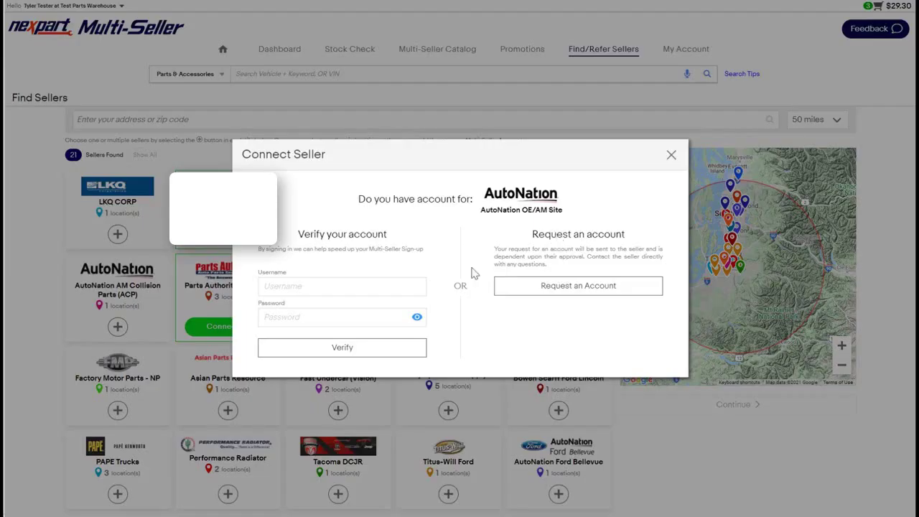
left_click(356, 284)
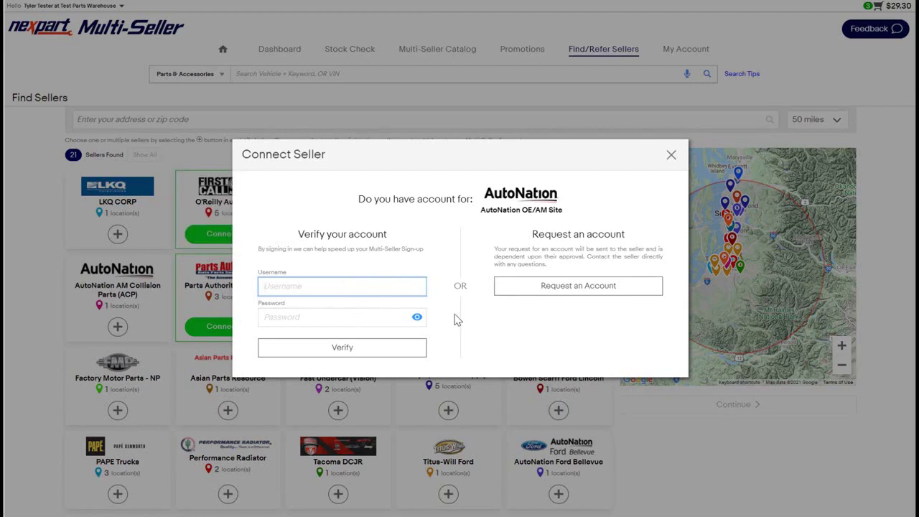
left_click(572, 289)
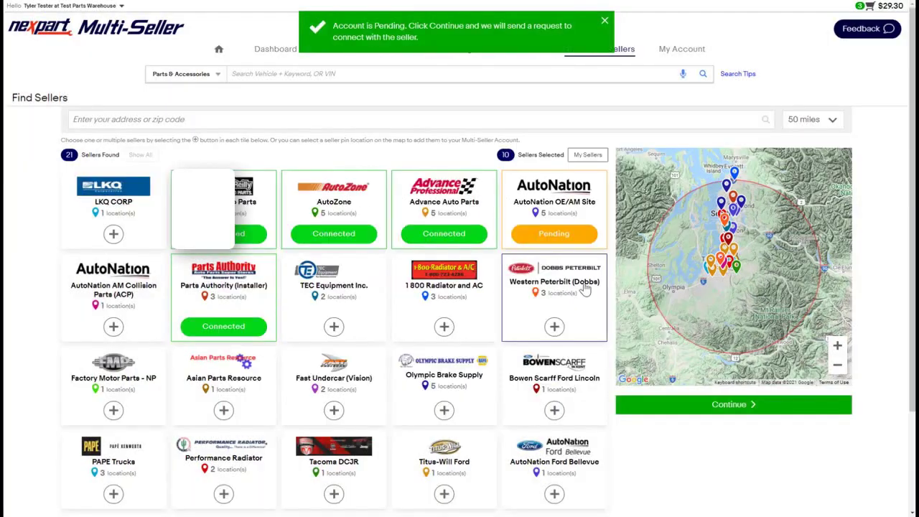
- Submit the AutoNation request and confirm it shows Pending under the Dashboard's Pending Sellers
left_click(714, 404)
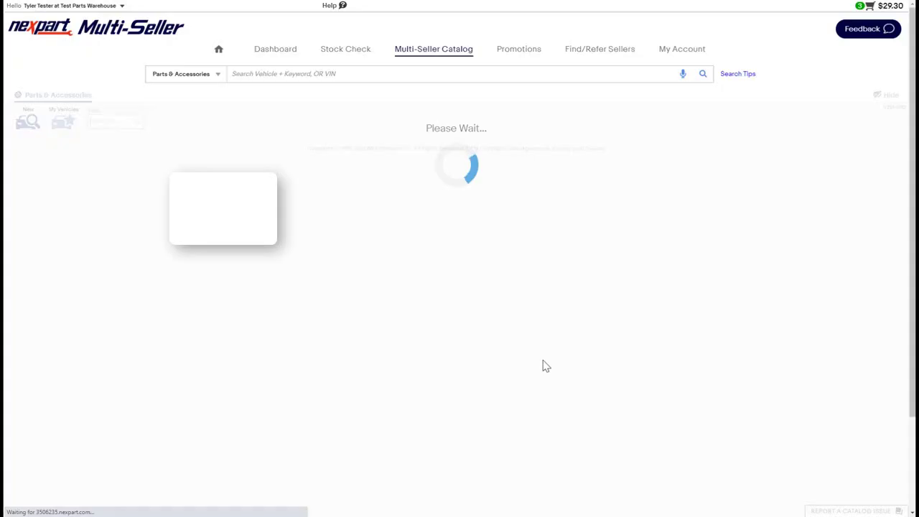
left_click(292, 51)
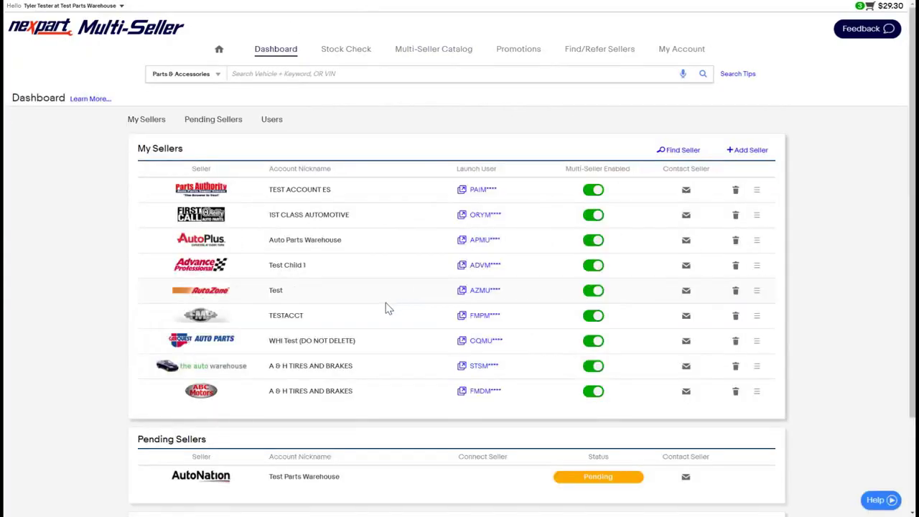
scroll(386, 308, "down", 1)
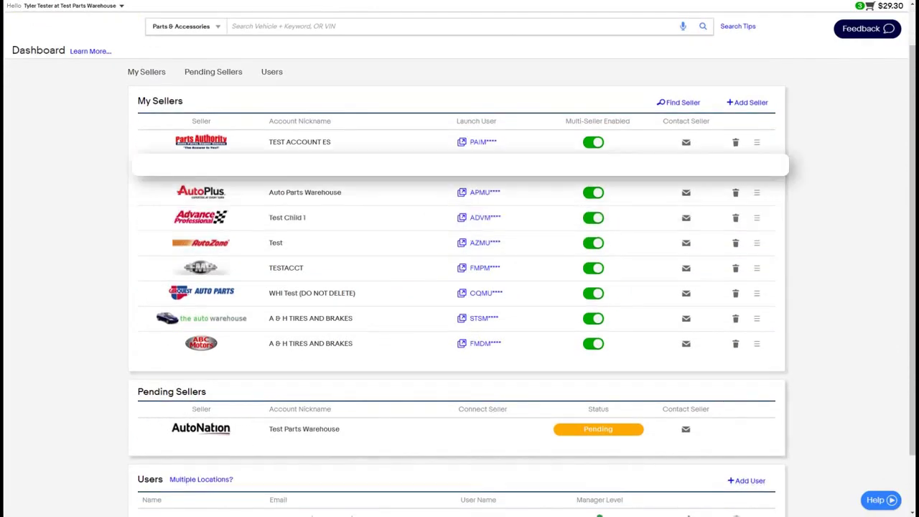
scroll(459, 287, "up", 1)
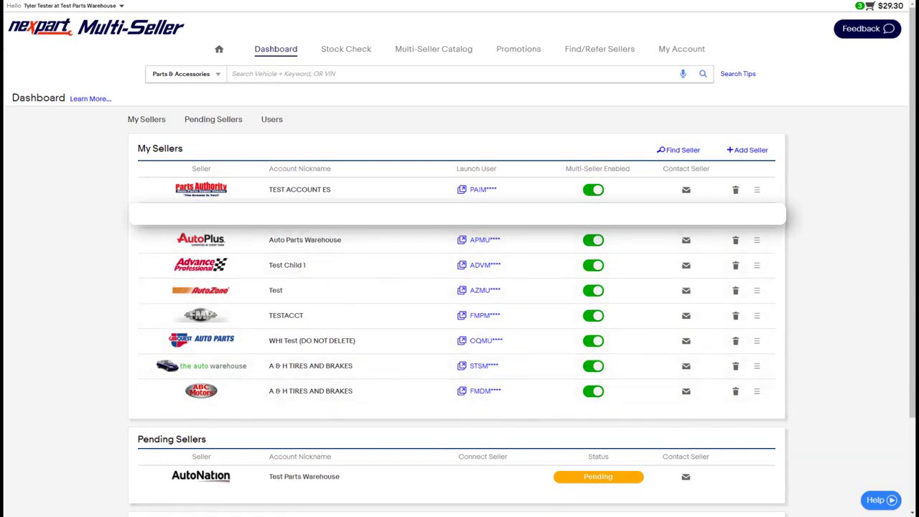
scroll(508, 445, "down", 1)
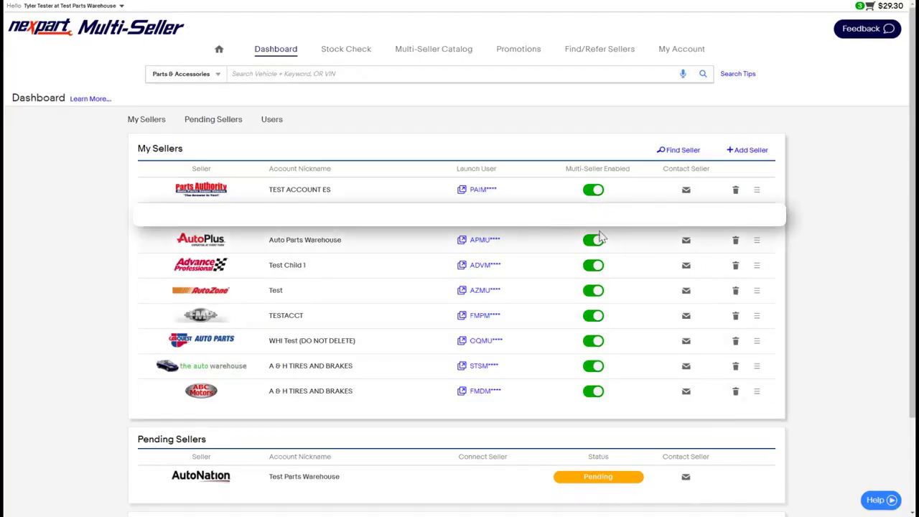
- Open the Add User form under Users, close it without saving, and bring up the My Account menu
scroll(602, 239, "down", 3)
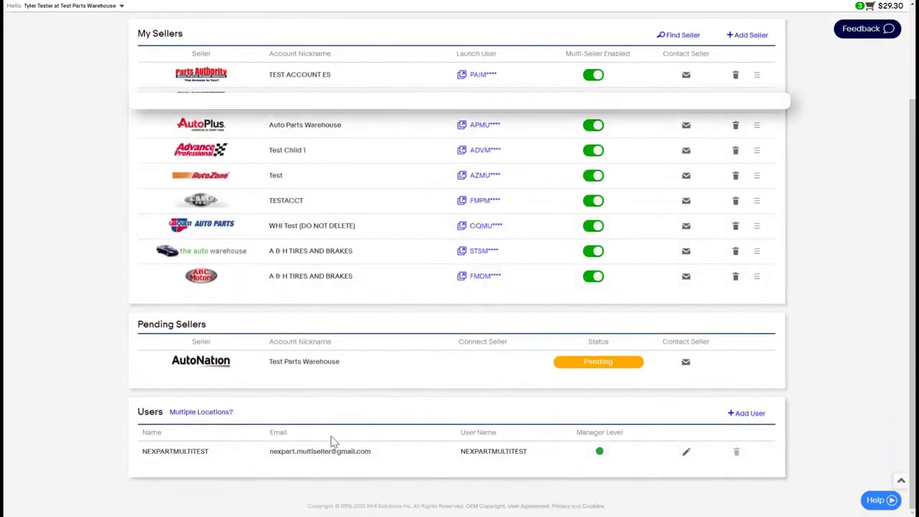
left_click(747, 415)
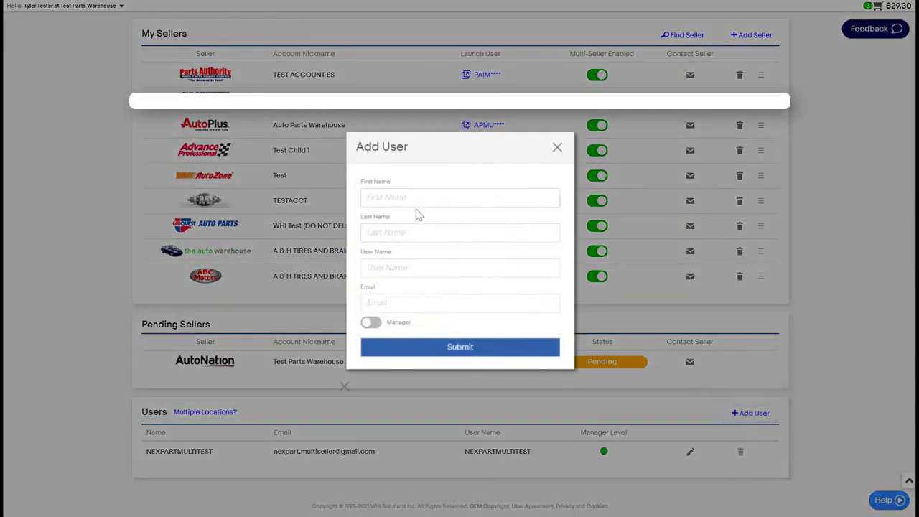
left_click(557, 147)
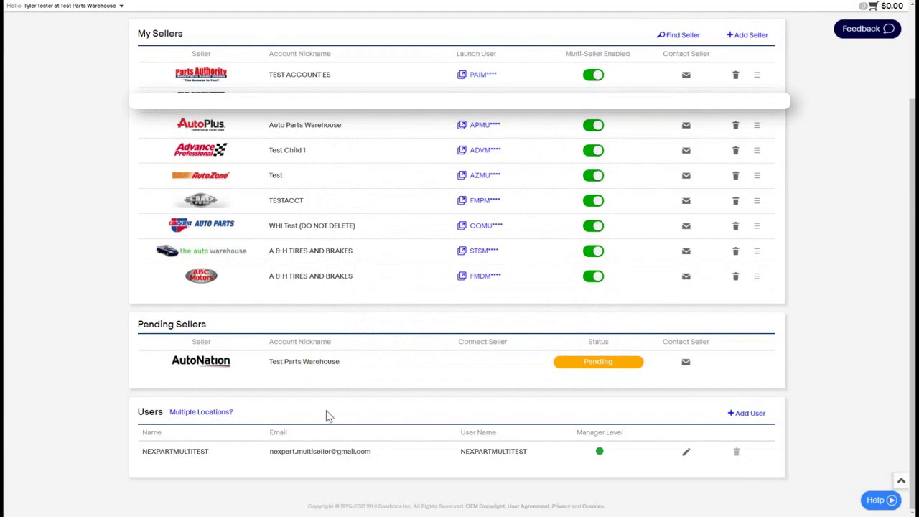
scroll(498, 316, "up", 2)
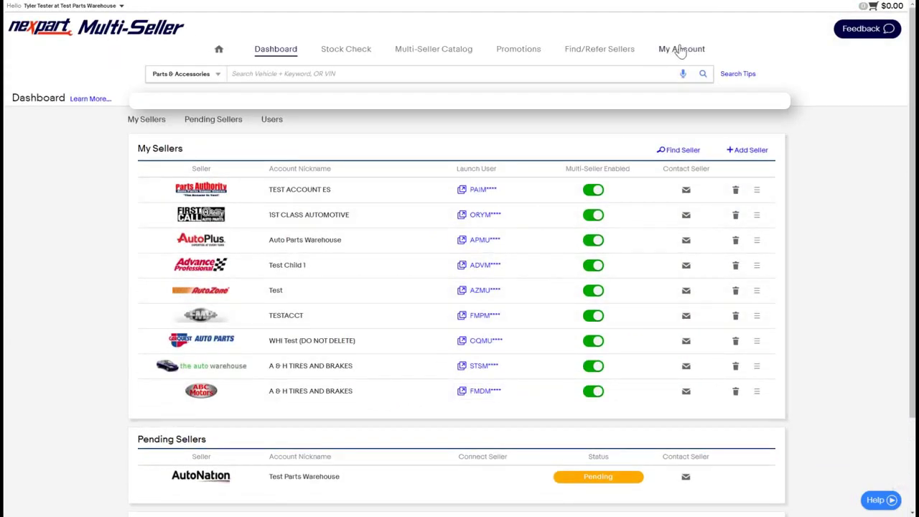
left_click(680, 49)
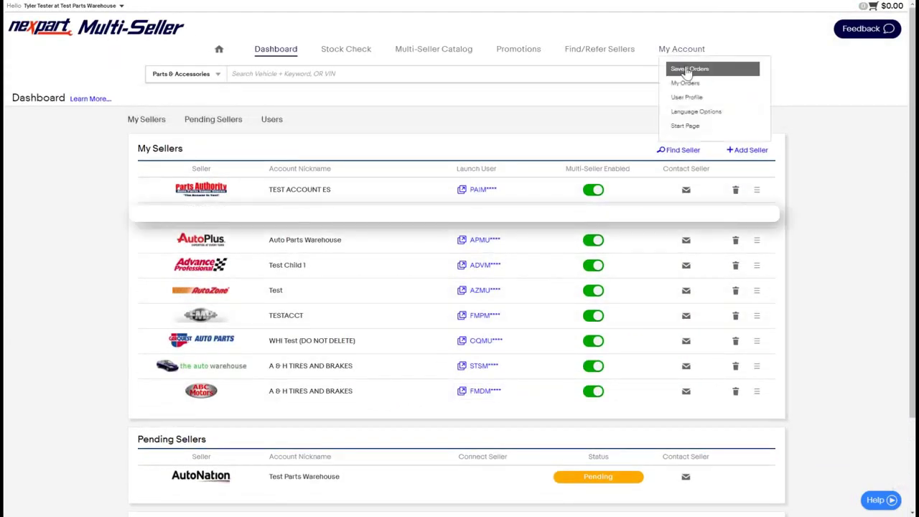
- View Saved Orders, then the My Orders Pending Orders page showing no orders to display
left_click(687, 69)
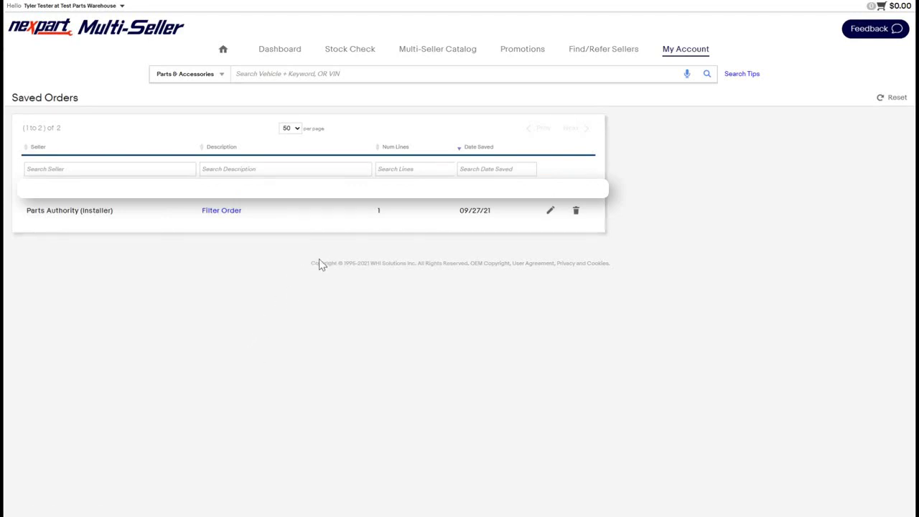
left_click(682, 56)
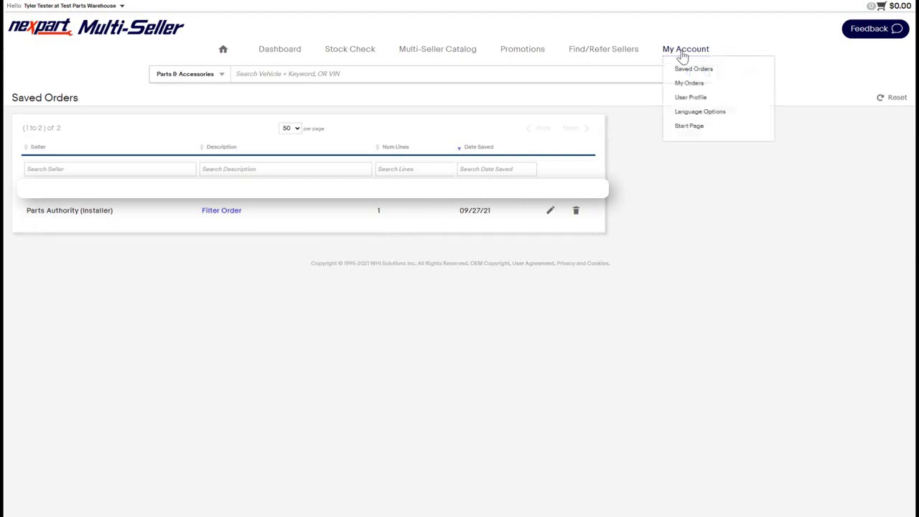
left_click(688, 86)
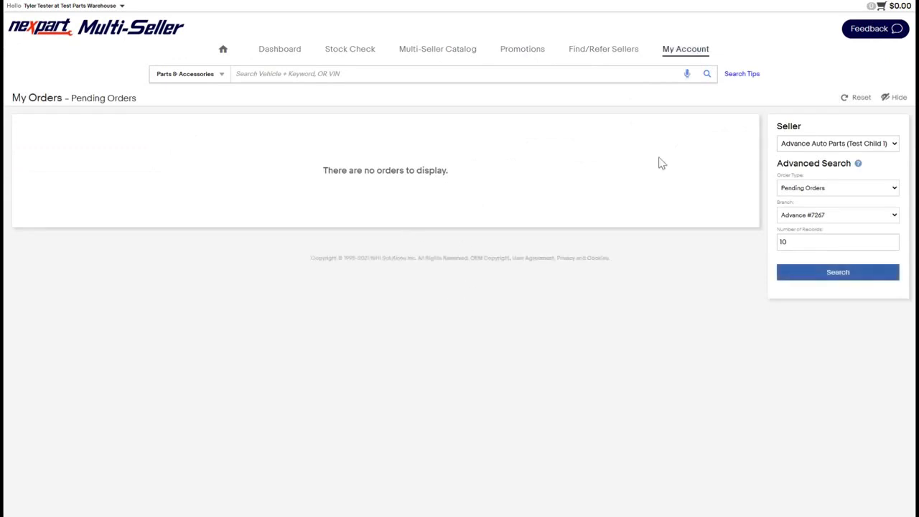
left_click(682, 51)
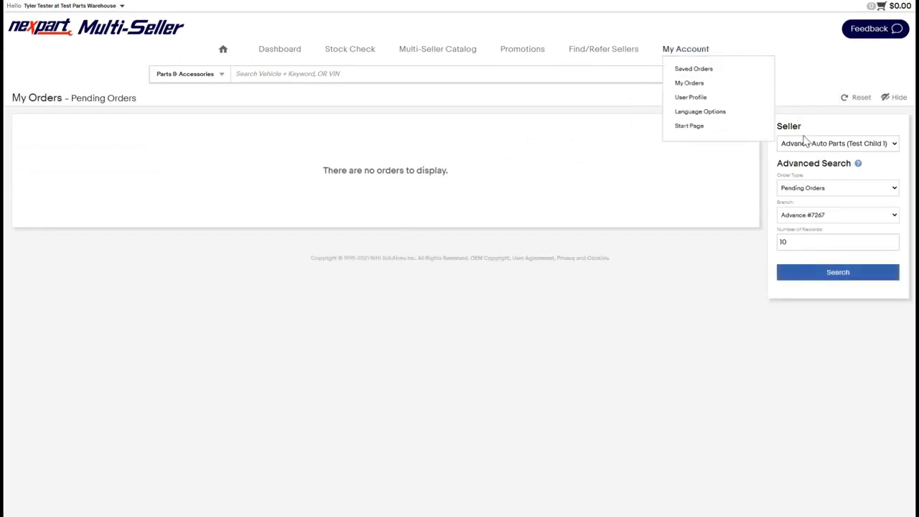